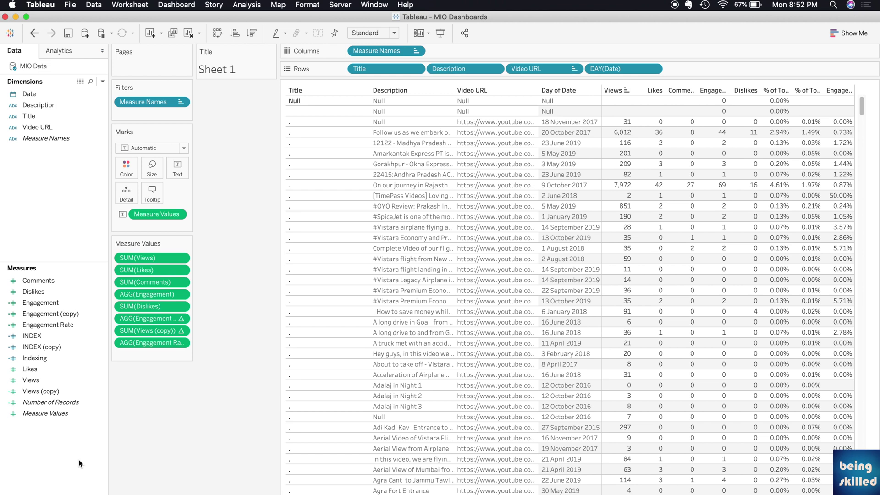
- Create the calculated field ReIndexing with formula index(), then convert it to discrete
{"action": "right_click", "coordinate": [79, 464]}
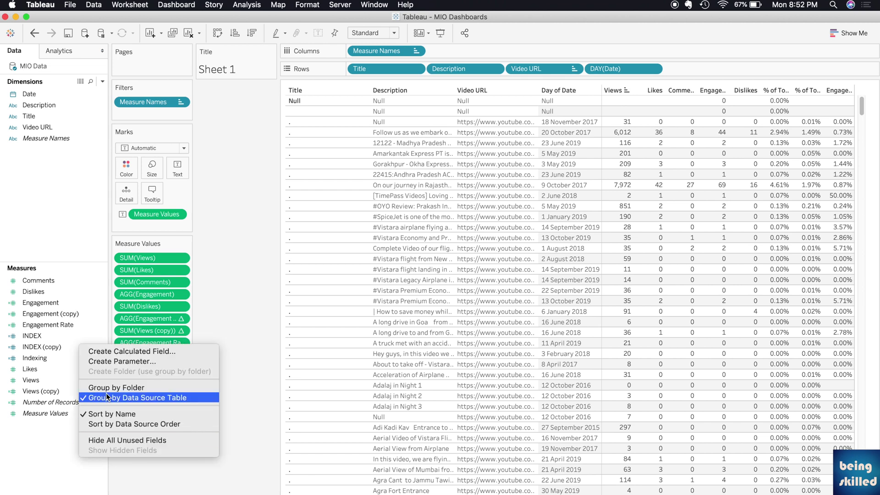
{"action": "left_click", "coordinate": [115, 352]}
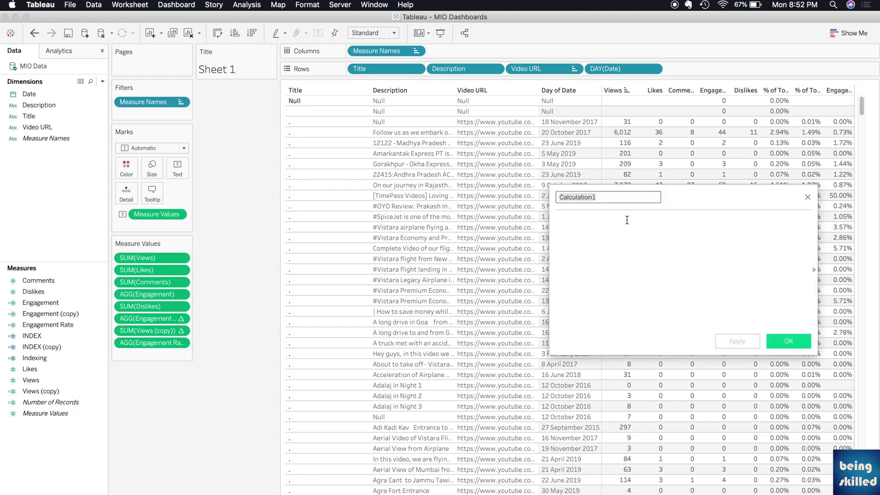
{"action": "left_click", "coordinate": [593, 197]}
{"action": "type", "text": "ReI"}
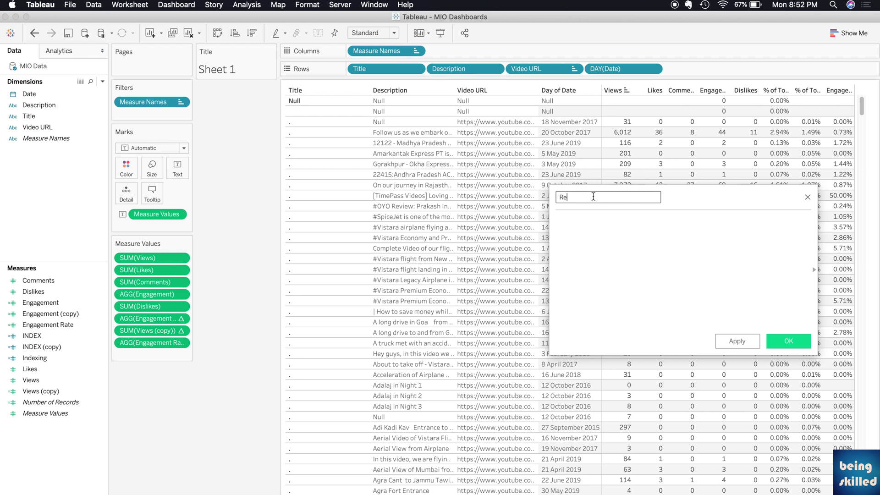
{"action": "type", "text": "ndexing"}
{"action": "left_click", "coordinate": [610, 230]}
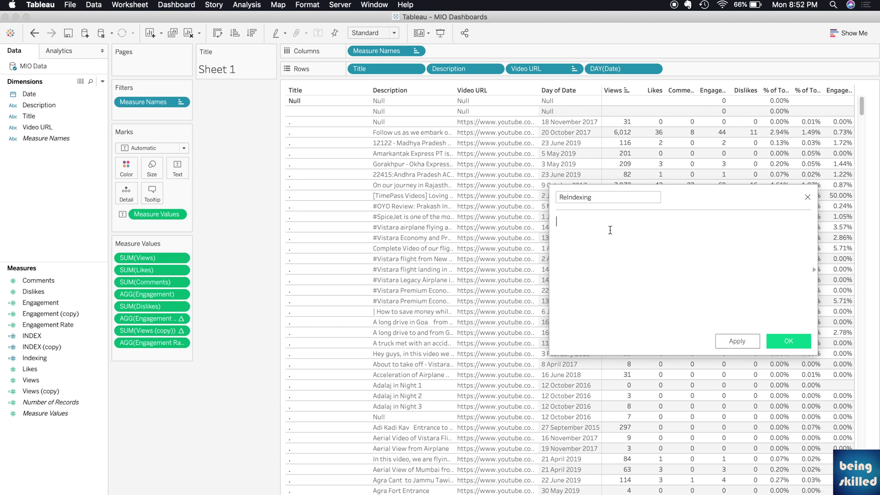
{"action": "type", "text": "index"}
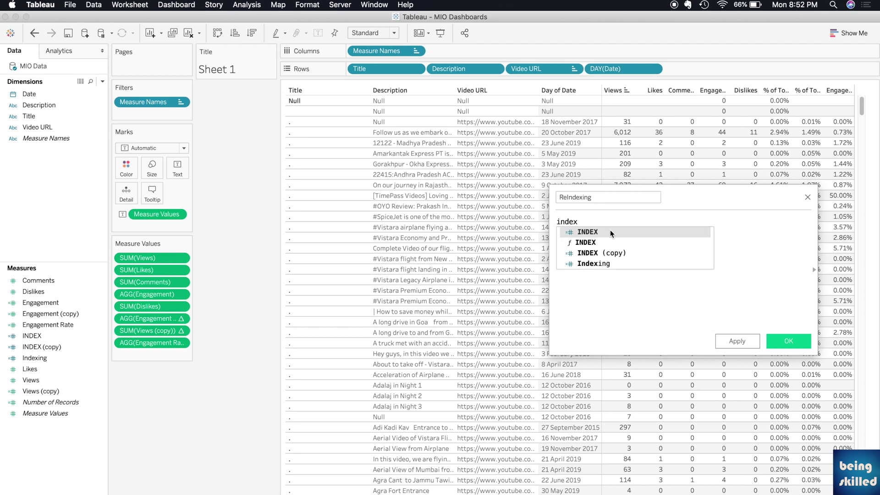
{"action": "type", "text": "()"}
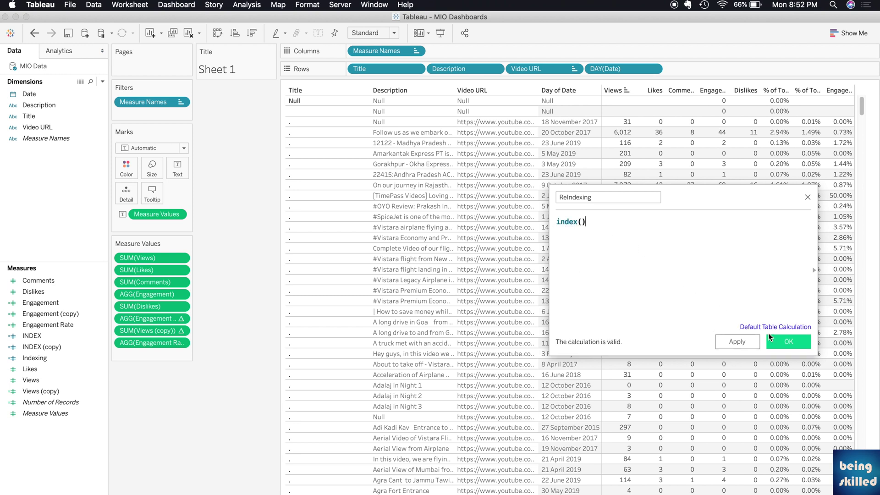
{"action": "left_click", "coordinate": [783, 340]}
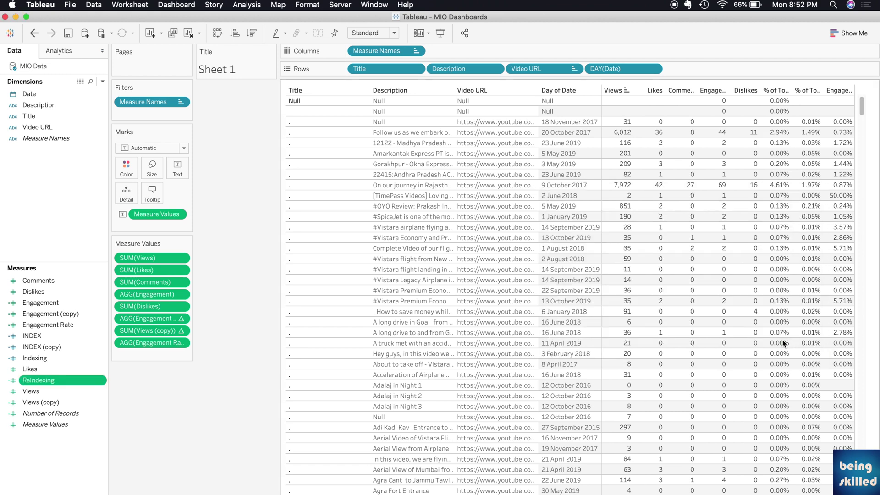
{"action": "right_click", "coordinate": [72, 382]}
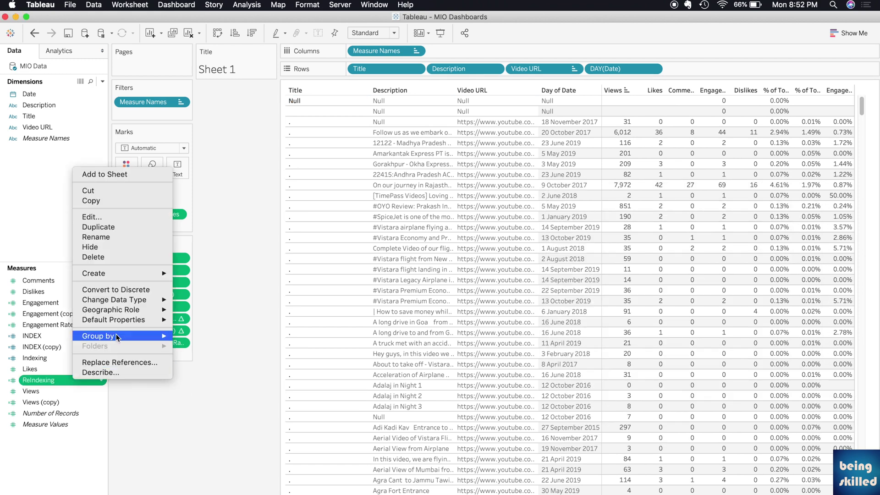
{"action": "left_click", "coordinate": [124, 290]}
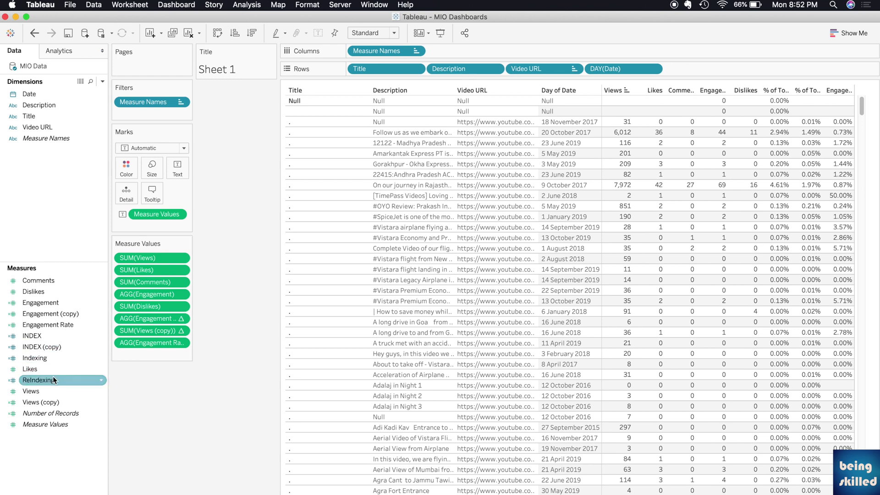
- Place the ReIndexing pill on the Rows shelf ahead of Title
{"action": "left_click_drag", "start_coordinate": [46, 373], "coordinate": [365, 109]}
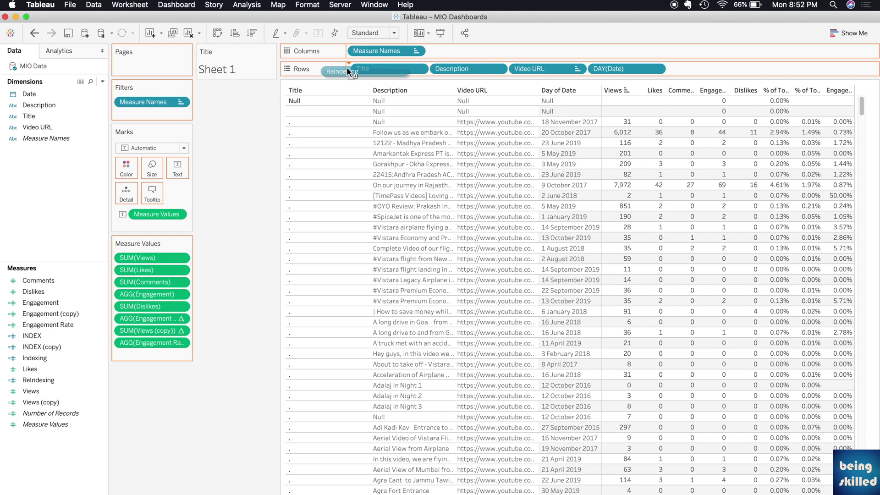
{"action": "left_click_drag", "start_coordinate": [365, 109], "coordinate": [347, 67]}
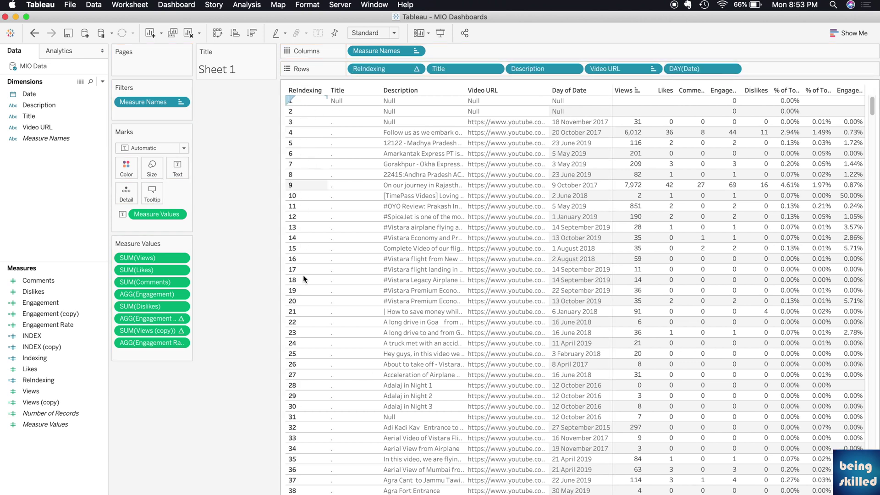
{"action": "scroll", "coordinate": [306, 345], "scroll_direction": "down", "scroll_amount": 5}
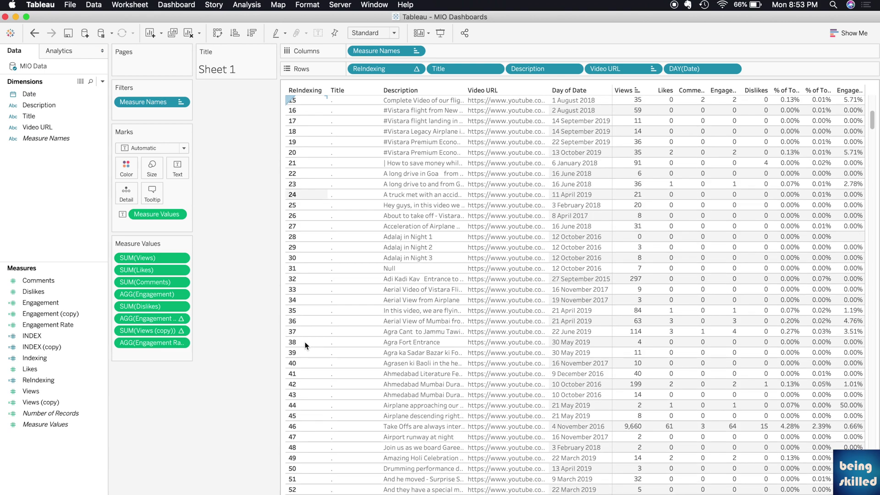
{"action": "scroll", "coordinate": [305, 345], "scroll_direction": "down", "scroll_amount": 15}
{"action": "scroll", "coordinate": [306, 346], "scroll_direction": "down", "scroll_amount": 5}
{"action": "scroll", "coordinate": [326, 107], "scroll_direction": "down", "scroll_amount": 5}
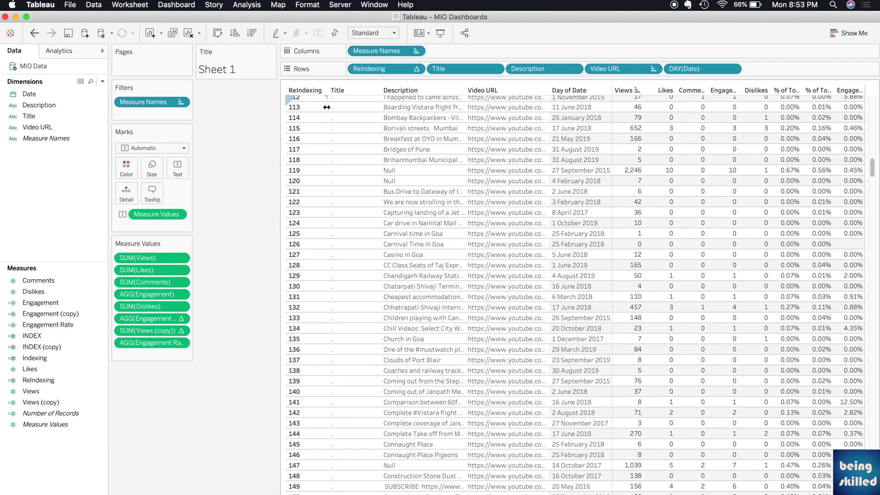
{"action": "scroll", "coordinate": [326, 107], "scroll_direction": "down", "scroll_amount": 10}
{"action": "scroll", "coordinate": [327, 107], "scroll_direction": "down", "scroll_amount": 2}
{"action": "scroll", "coordinate": [326, 107], "scroll_direction": "down", "scroll_amount": 3}
{"action": "scroll", "coordinate": [327, 106], "scroll_direction": "down", "scroll_amount": 15}
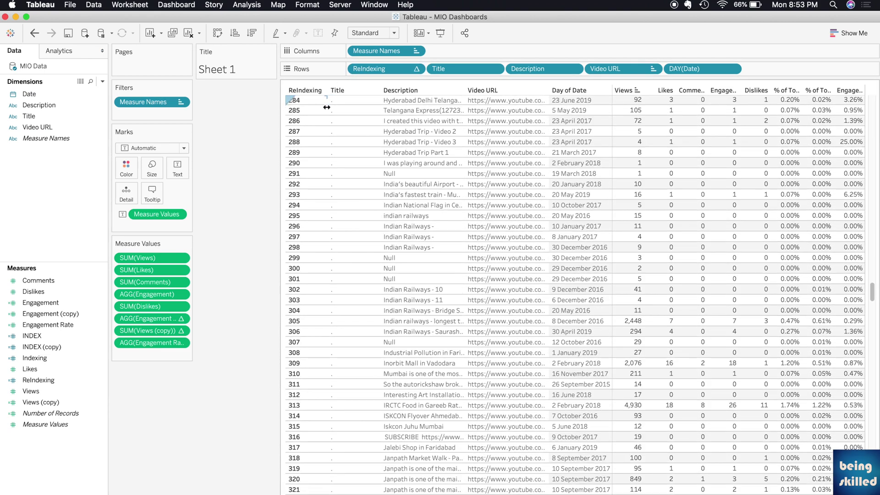
{"action": "scroll", "coordinate": [327, 107], "scroll_direction": "down", "scroll_amount": 15}
{"action": "scroll", "coordinate": [327, 106], "scroll_direction": "down", "scroll_amount": 15}
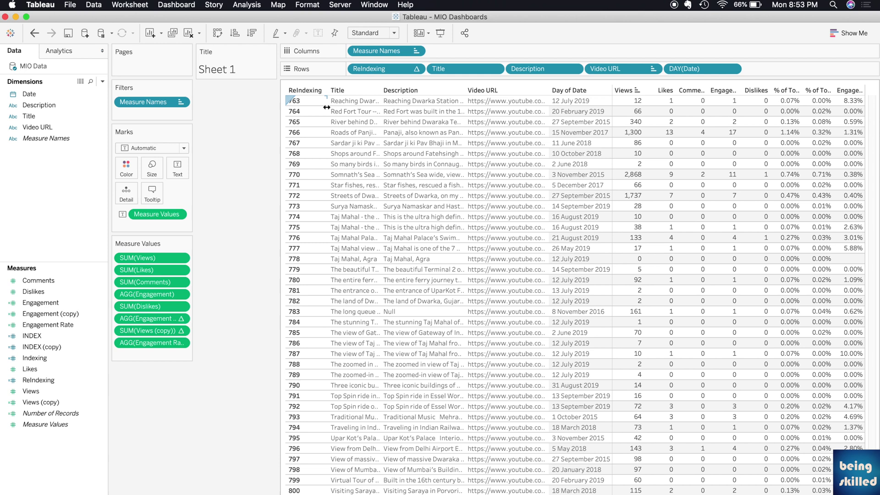
{"action": "scroll", "coordinate": [570, 294], "scroll_direction": "up", "scroll_amount": 10}
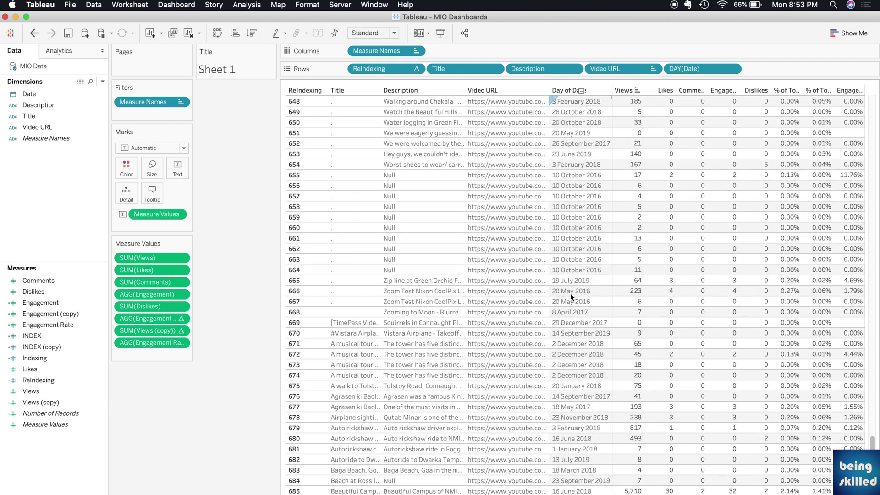
{"action": "scroll", "coordinate": [570, 293], "scroll_direction": "up", "scroll_amount": 5}
{"action": "scroll", "coordinate": [570, 294], "scroll_direction": "down", "scroll_amount": 4}
{"action": "scroll", "coordinate": [571, 293], "scroll_direction": "down", "scroll_amount": 5}
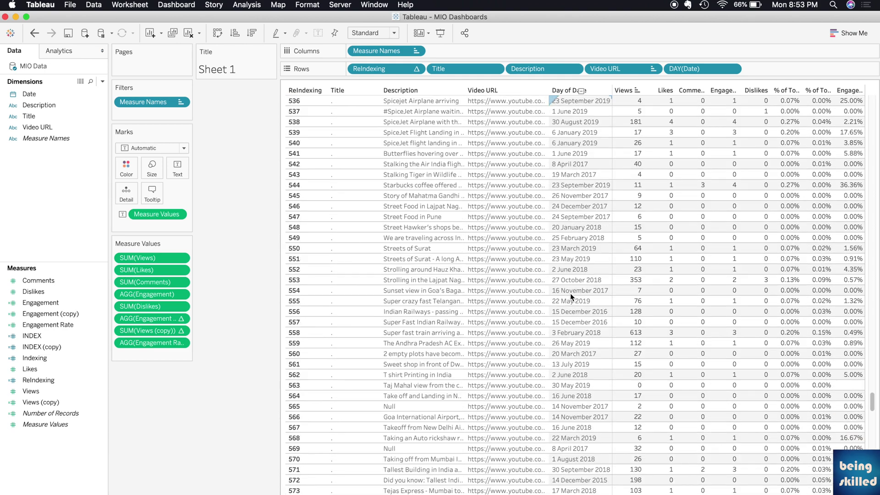
{"action": "scroll", "coordinate": [570, 294], "scroll_direction": "down", "scroll_amount": 7}
{"action": "scroll", "coordinate": [570, 293], "scroll_direction": "down", "scroll_amount": 10}
{"action": "scroll", "coordinate": [569, 293], "scroll_direction": "up", "scroll_amount": 5}
{"action": "scroll", "coordinate": [570, 293], "scroll_direction": "up", "scroll_amount": 15}
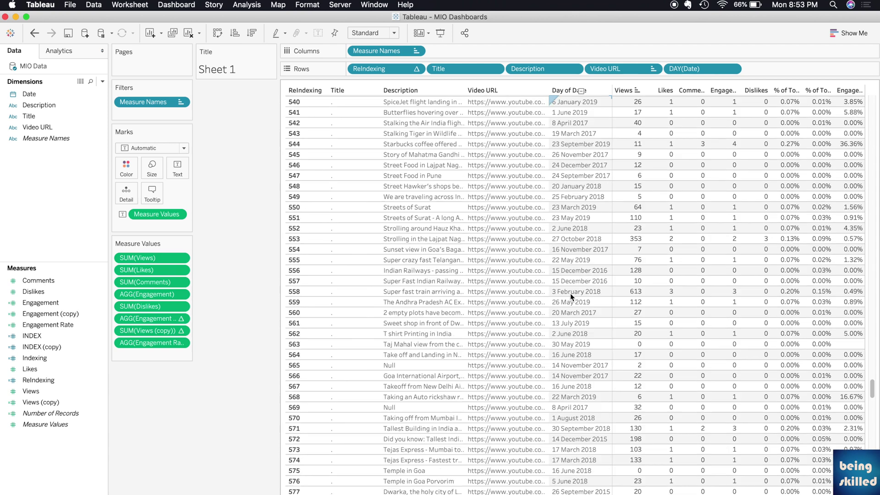
{"action": "scroll", "coordinate": [570, 294], "scroll_direction": "up", "scroll_amount": 5}
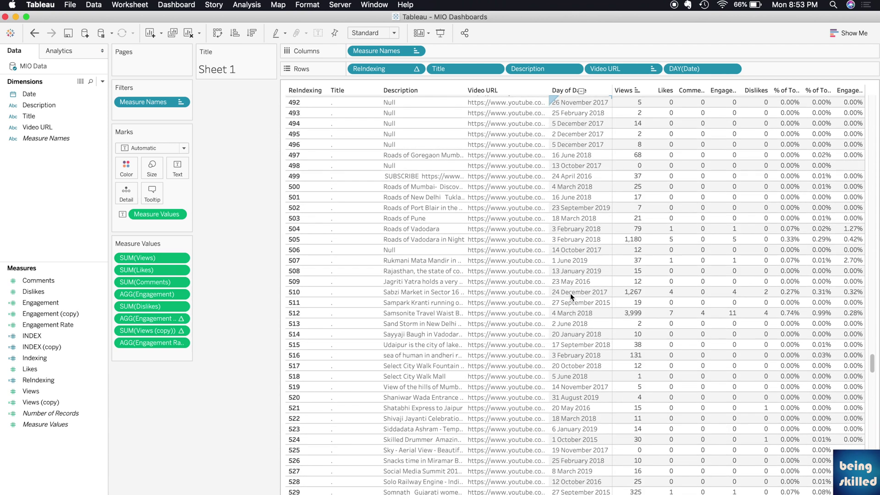